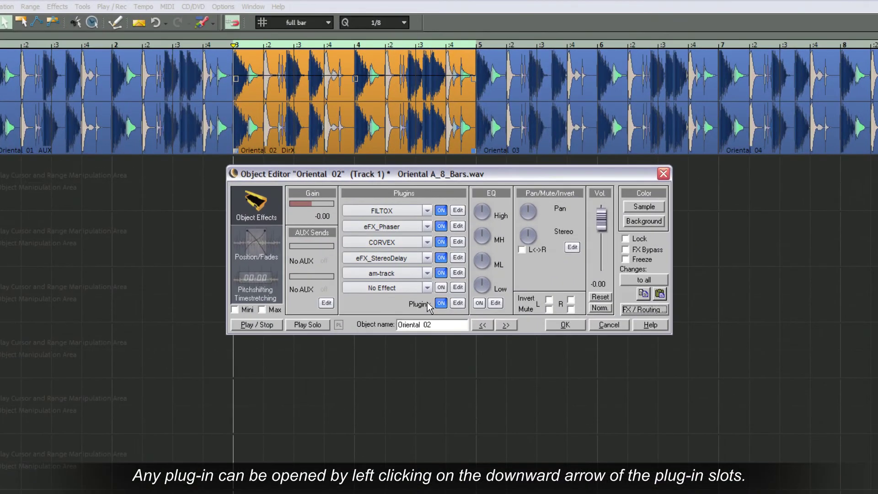
# Add the sMax11 insert from the Dynamics category to the empty plug-in slot of object Oriental_02, and remove it again.
pyautogui.click(427, 288)
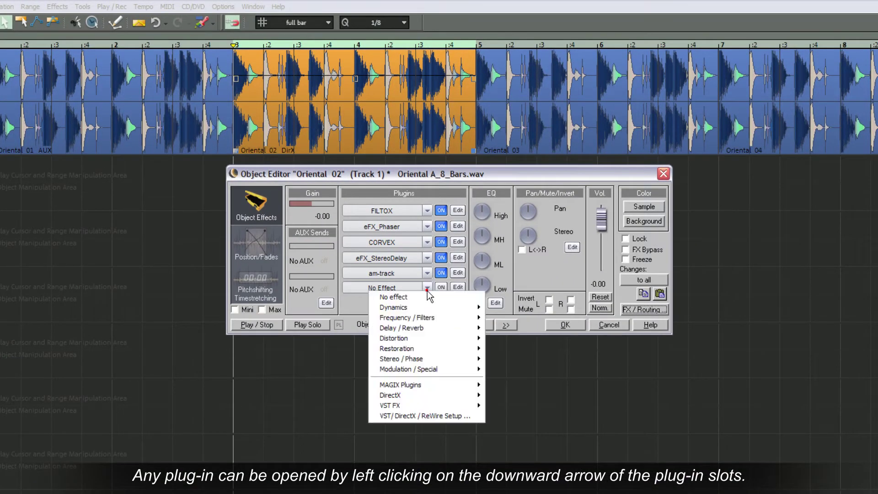
pyautogui.moveTo(427, 308)
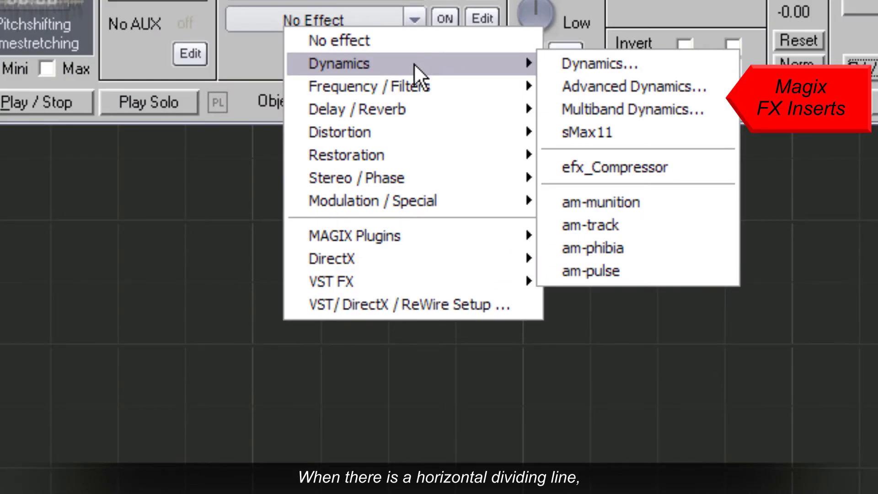
pyautogui.moveTo(416, 86)
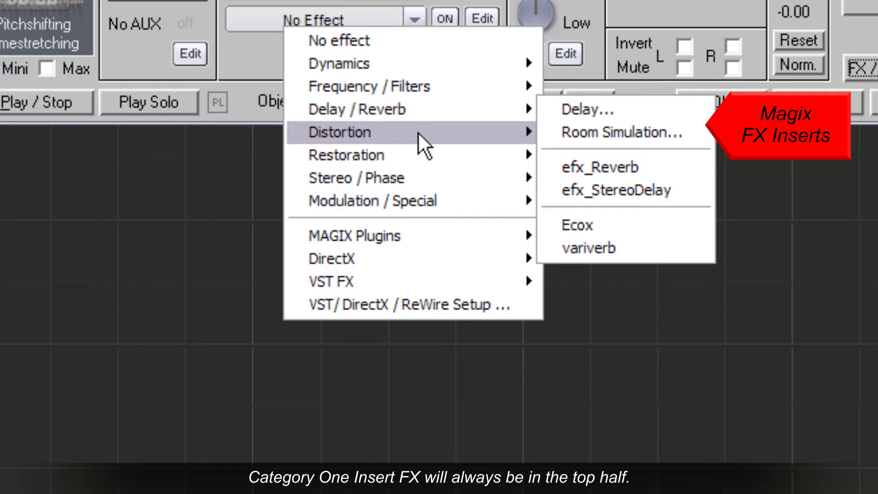
pyautogui.moveTo(415, 62)
pyautogui.click(593, 143)
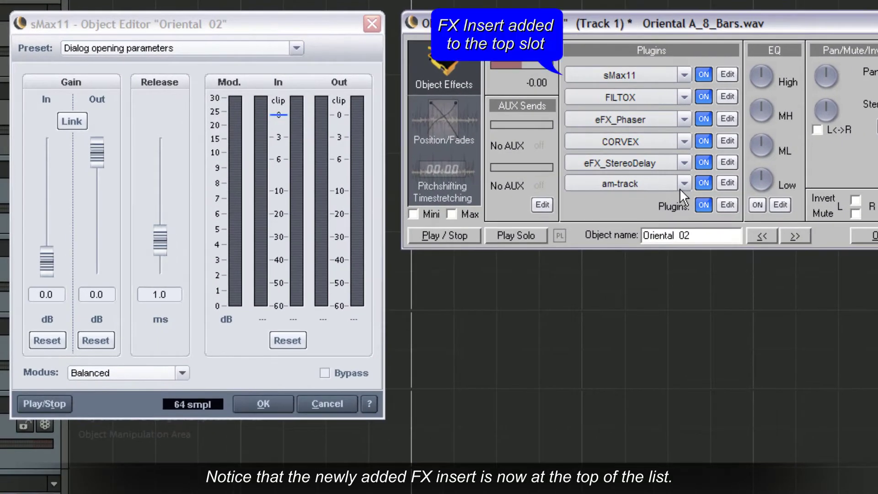
pyautogui.click(684, 77)
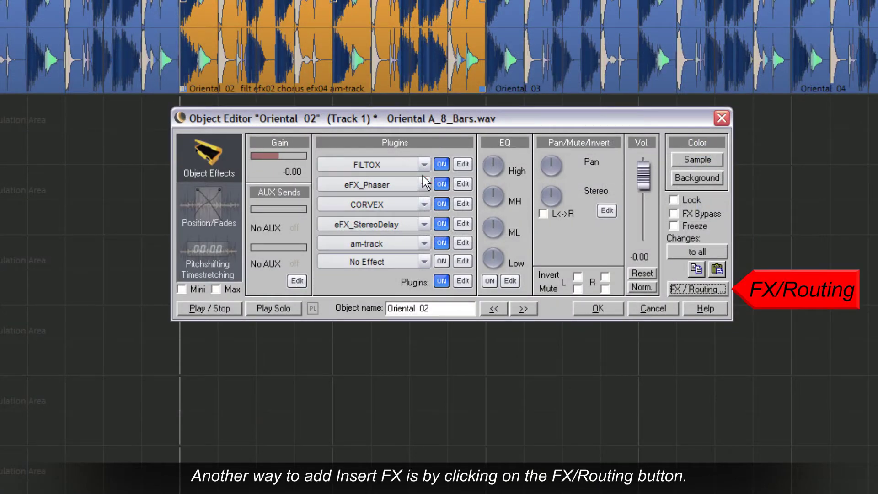
# Open the effect routing window for the Oriental_02 object and view the list of available routing presets.
pyautogui.click(685, 291)
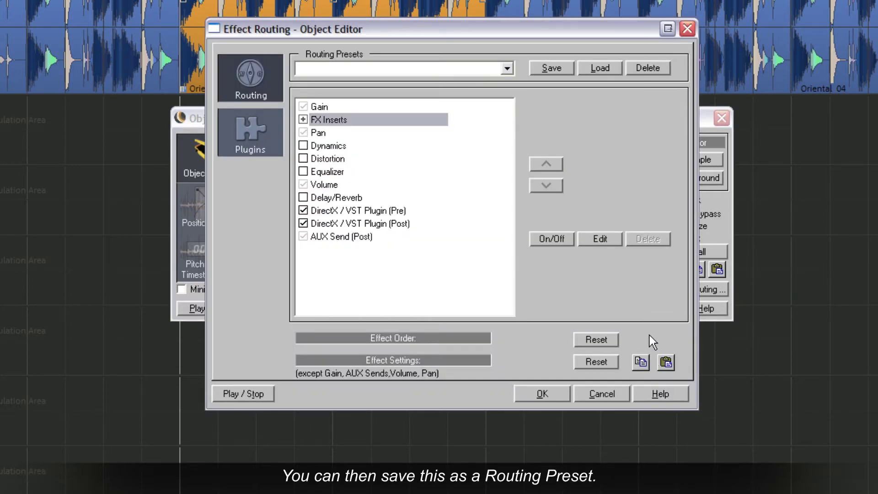
pyautogui.click(506, 69)
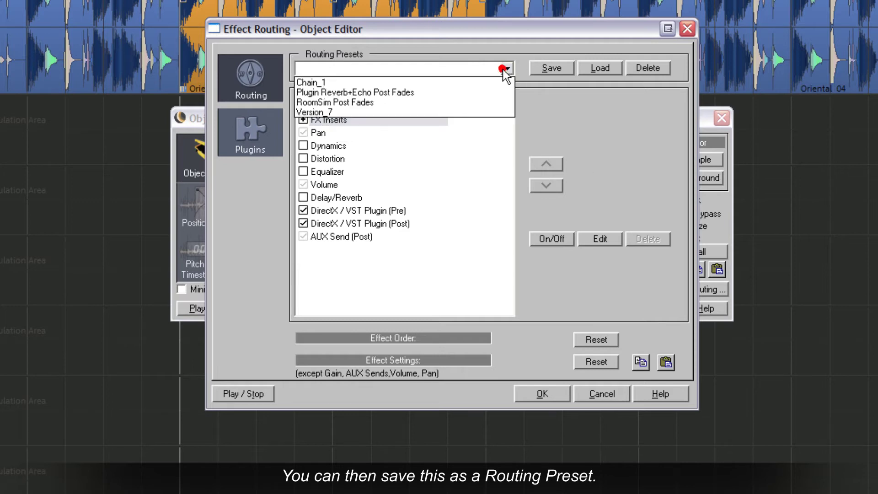
pyautogui.click(505, 67)
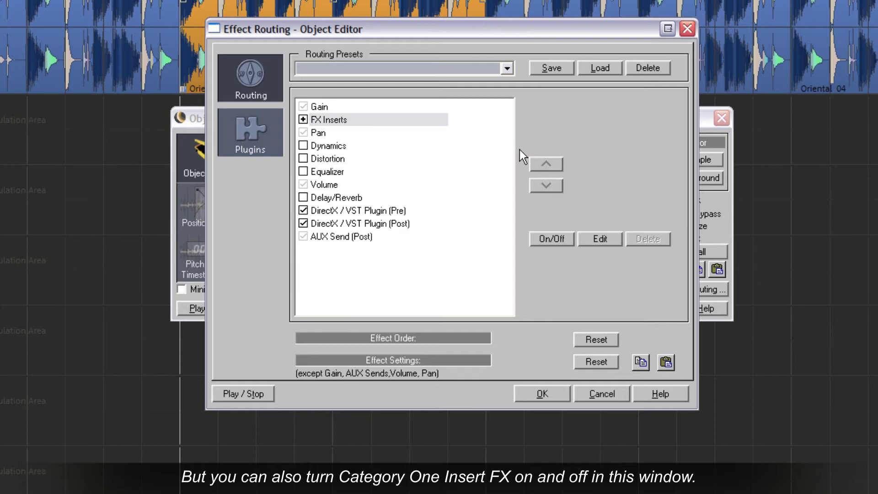
# Expand FX Inserts in the routing list, enable EQ116, Multiband Dynamics, MB Stereo Enhancer and Room Simulation, and confirm.
pyautogui.click(304, 121)
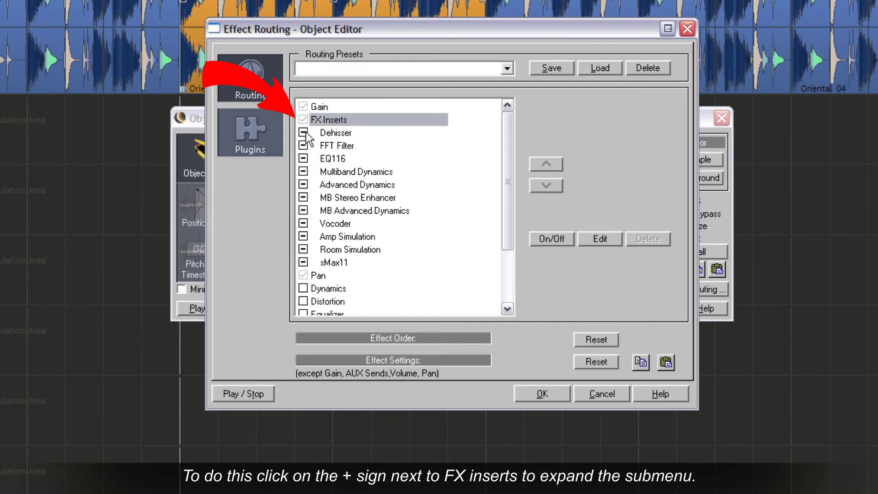
pyautogui.click(304, 158)
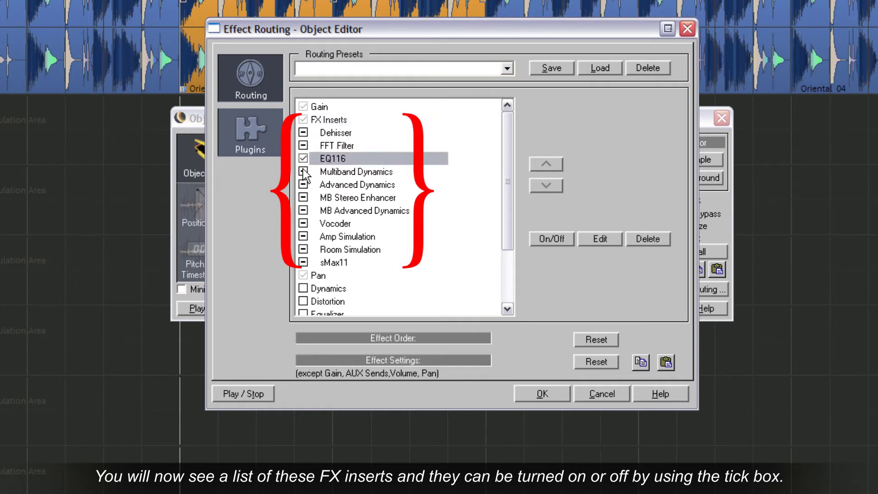
pyautogui.click(303, 172)
pyautogui.click(304, 198)
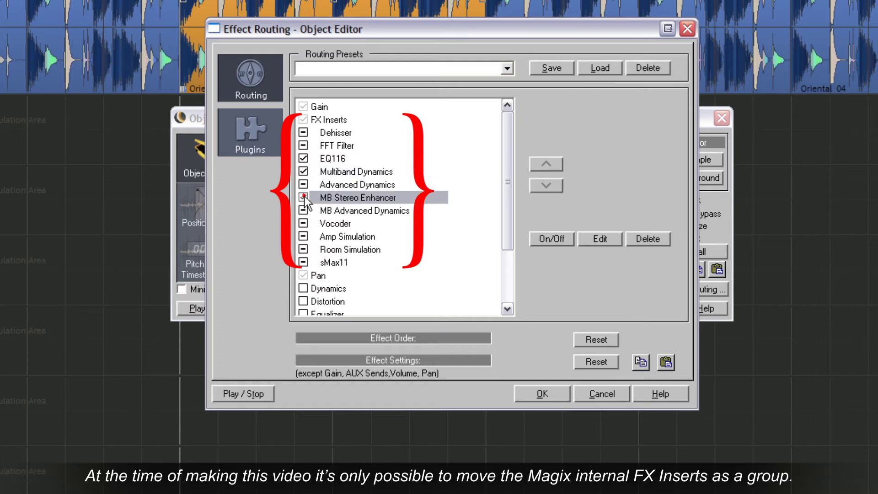
pyautogui.click(303, 249)
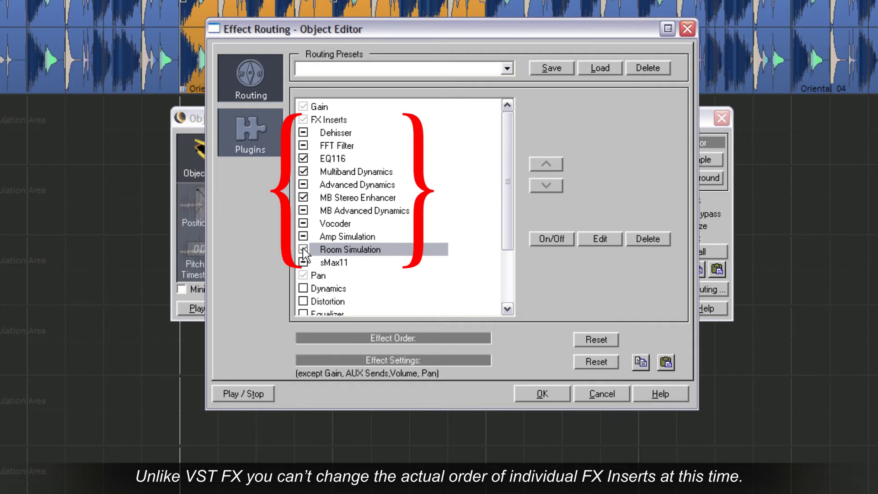
pyautogui.click(304, 250)
pyautogui.moveTo(507, 202); pyautogui.dragTo(509, 248)
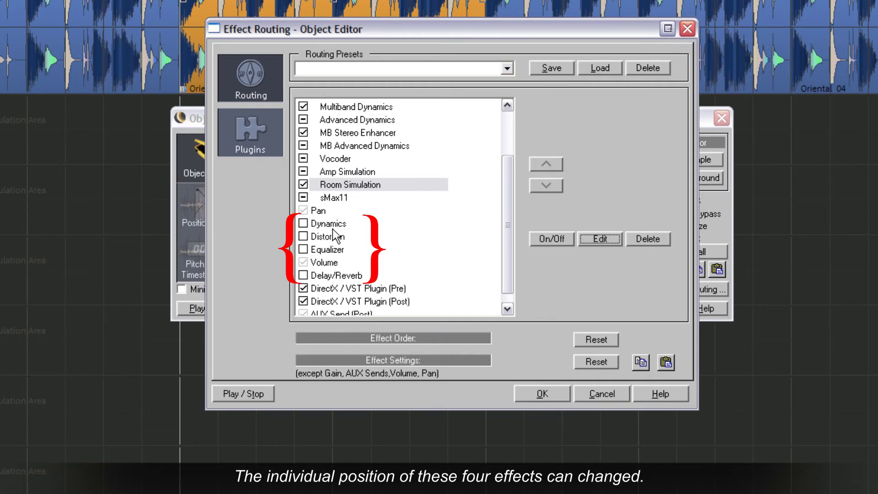
pyautogui.click(541, 392)
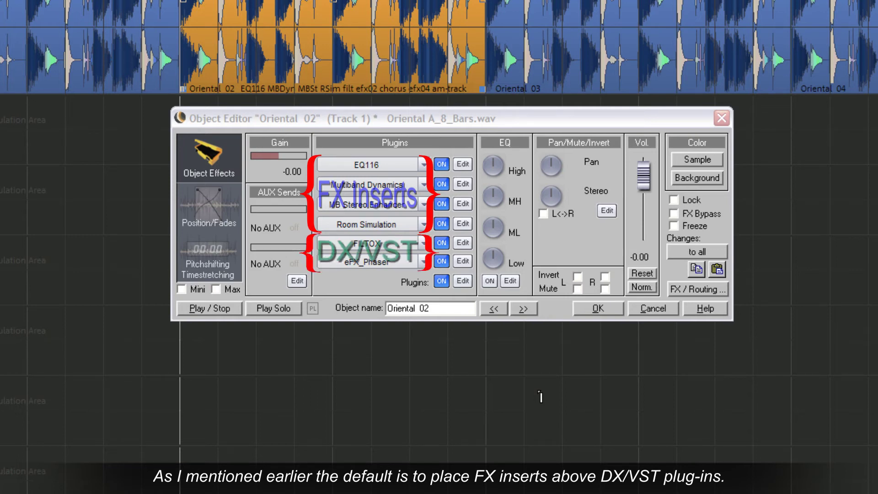
# Collapse the FX Inserts group in the object's effect routing and move DirectX / VST Plugin (Pre) above it, directly below Gain.
pyautogui.click(687, 295)
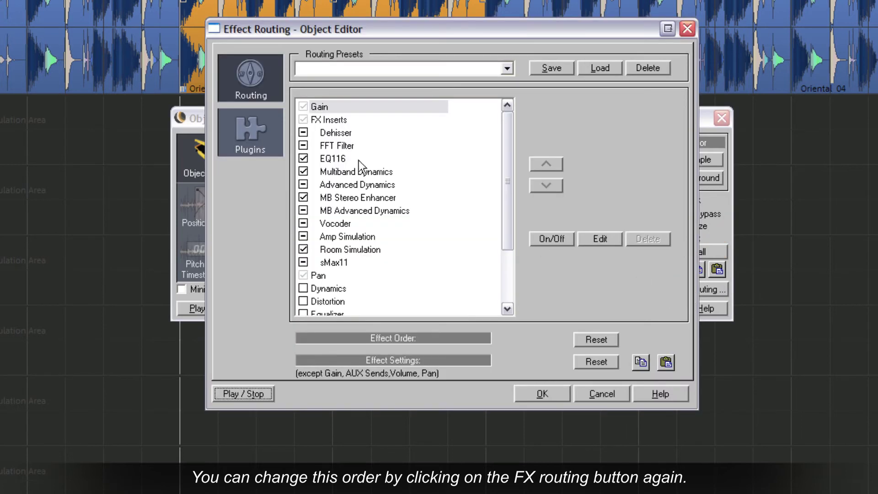
pyautogui.click(302, 120)
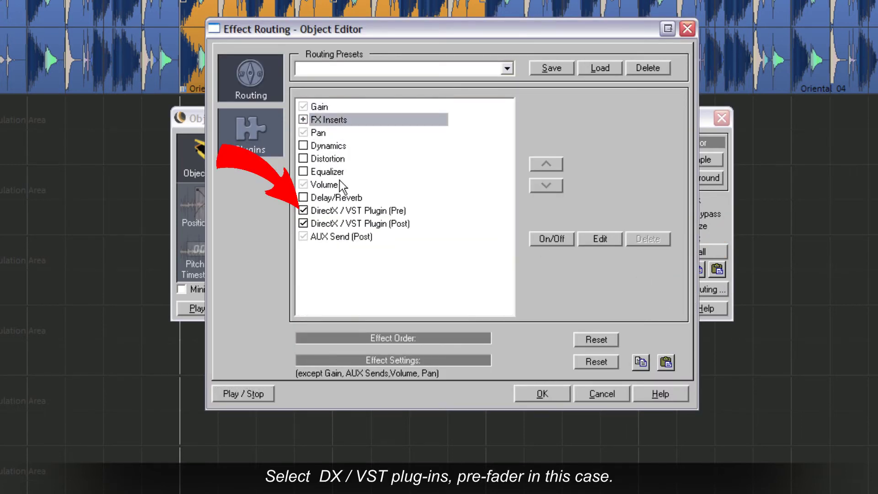
pyautogui.click(356, 211)
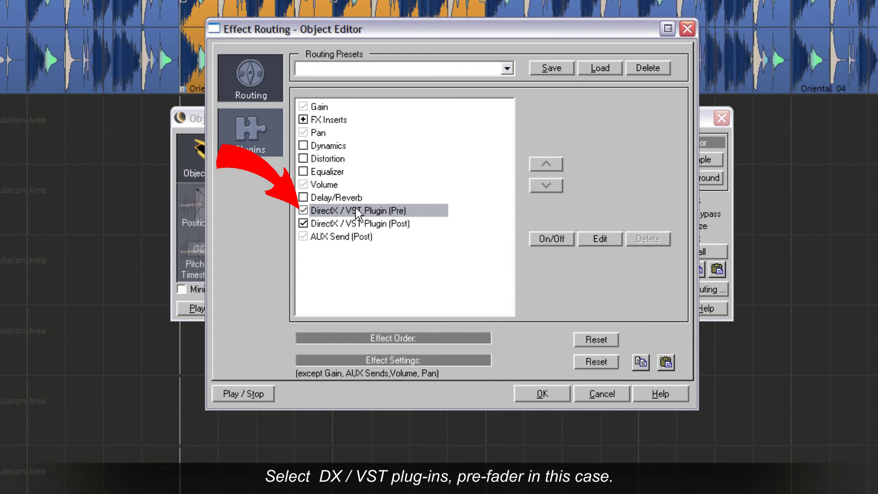
pyautogui.click(550, 166)
pyautogui.click(550, 165)
pyautogui.click(550, 166)
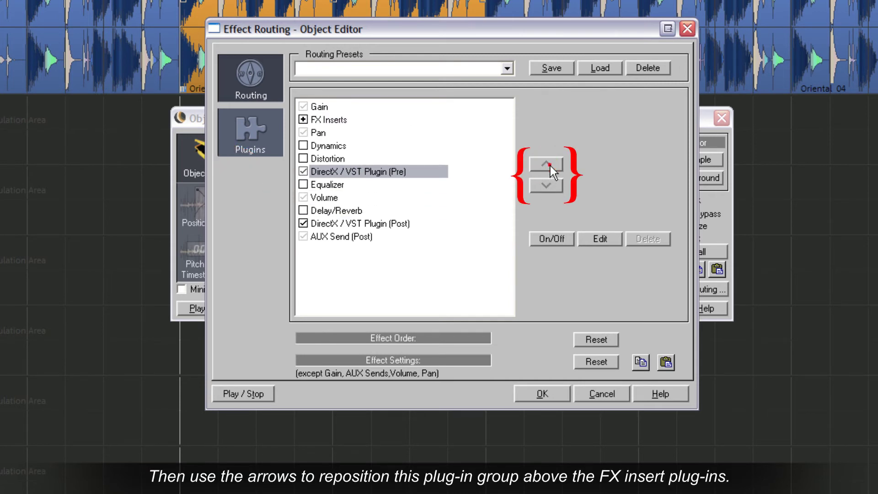
pyautogui.click(550, 166)
pyautogui.click(550, 165)
pyautogui.click(550, 165)
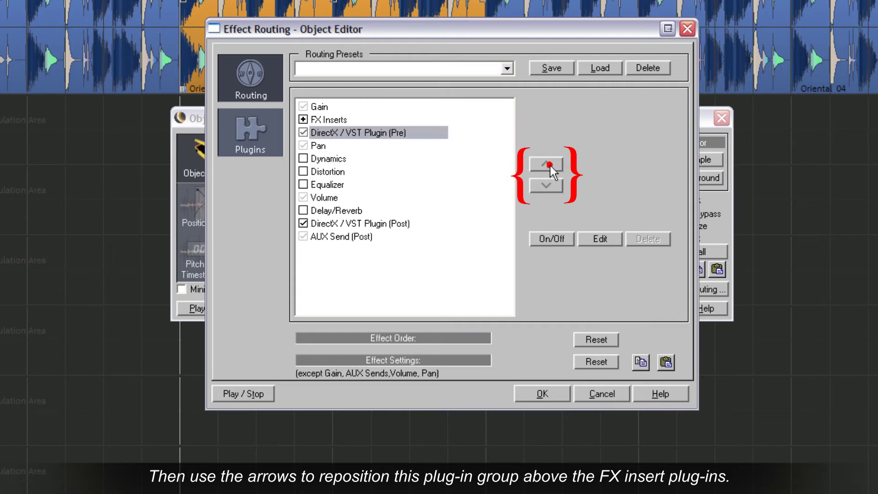
pyautogui.click(550, 165)
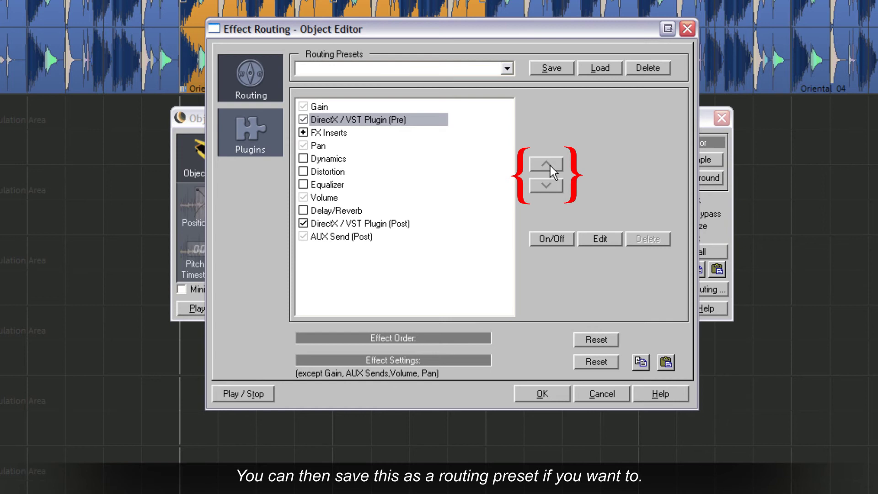
pyautogui.click(536, 394)
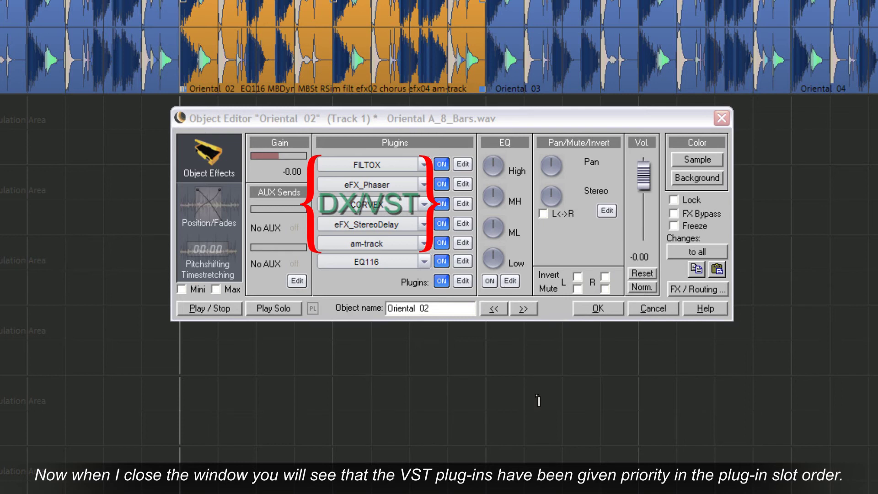
# Open the VST configuration from the DirectX / VST Plugin (Pre) routing entry, compare the Plugins and Routing pages, and close the window.
pyautogui.click(683, 287)
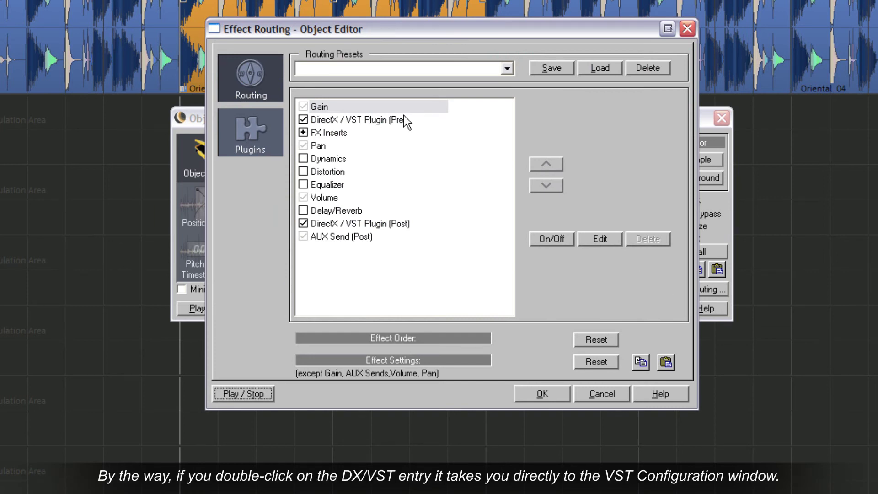
pyautogui.doubleClick(379, 122)
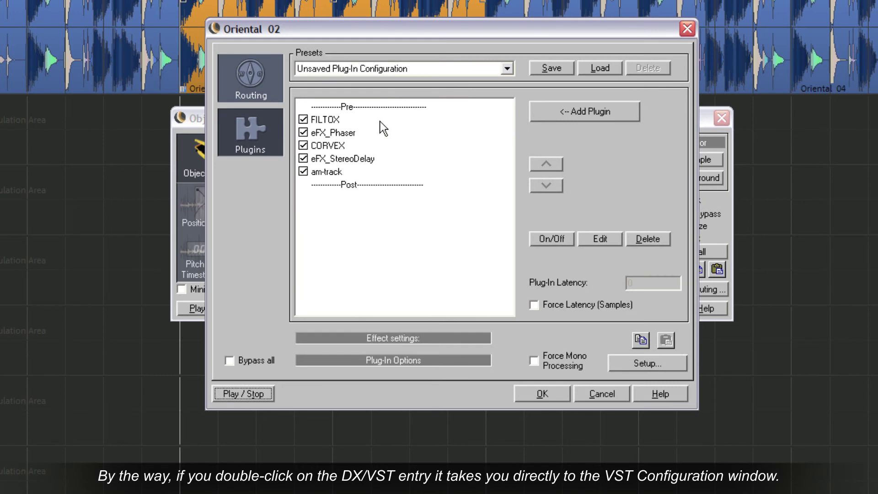
pyautogui.click(248, 93)
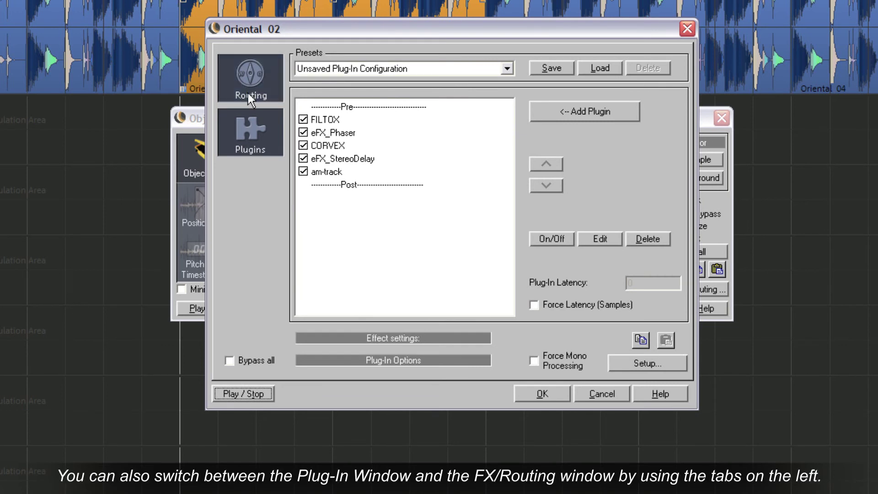
pyautogui.click(248, 130)
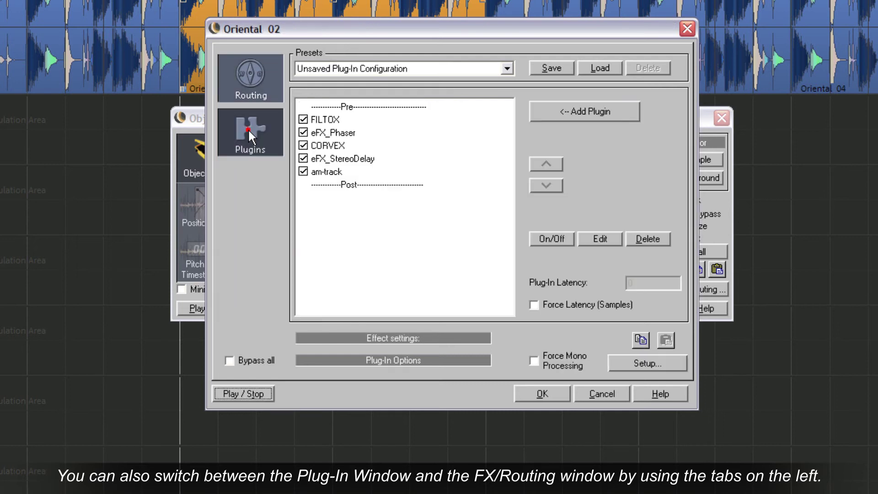
pyautogui.click(247, 91)
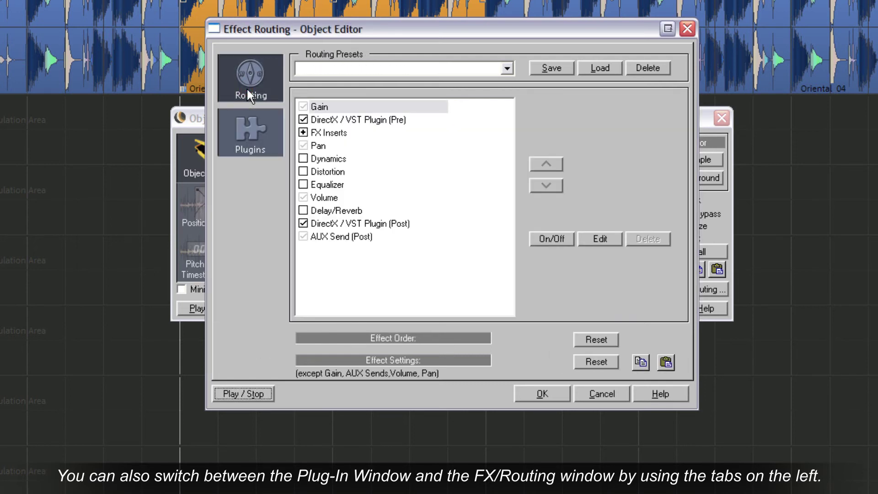
pyautogui.click(556, 390)
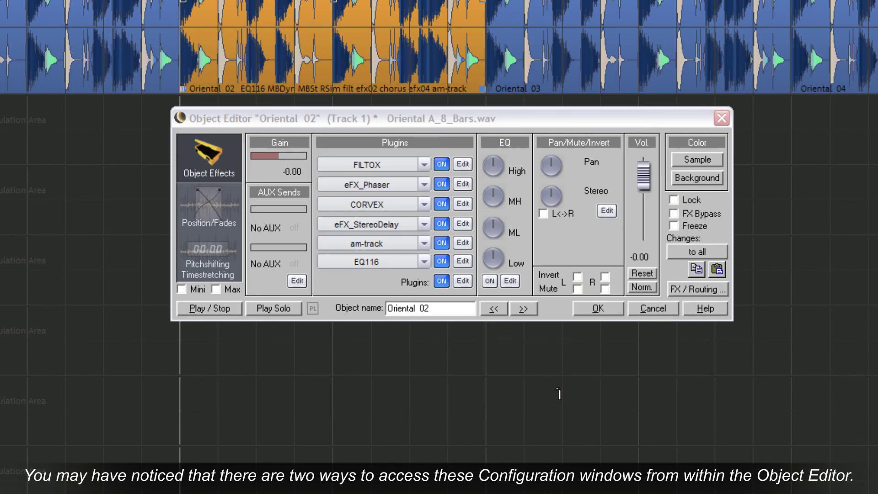
# Reopen the object's FX/Routing window, view its Plugins page and return to the Object Editor.
pyautogui.click(692, 293)
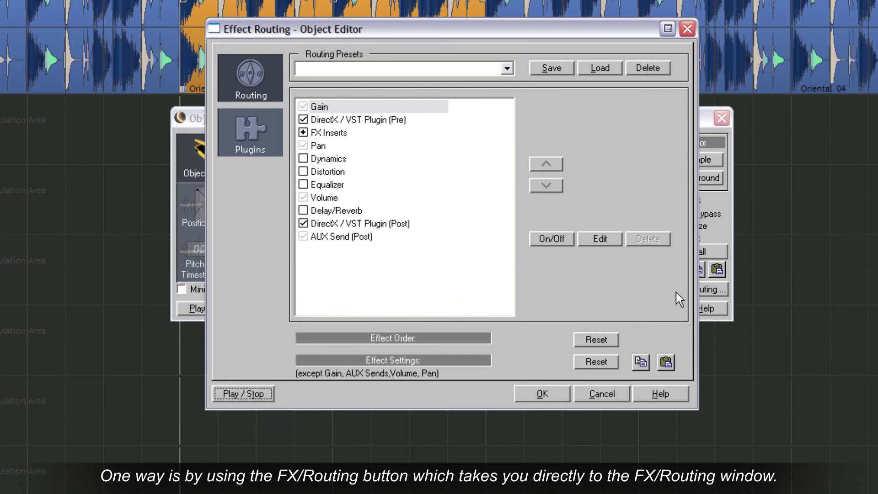
pyautogui.click(258, 139)
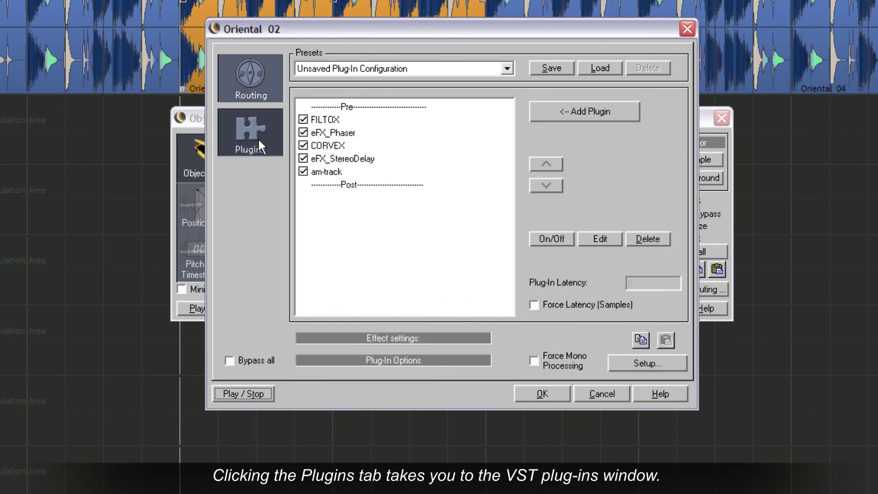
pyautogui.click(554, 393)
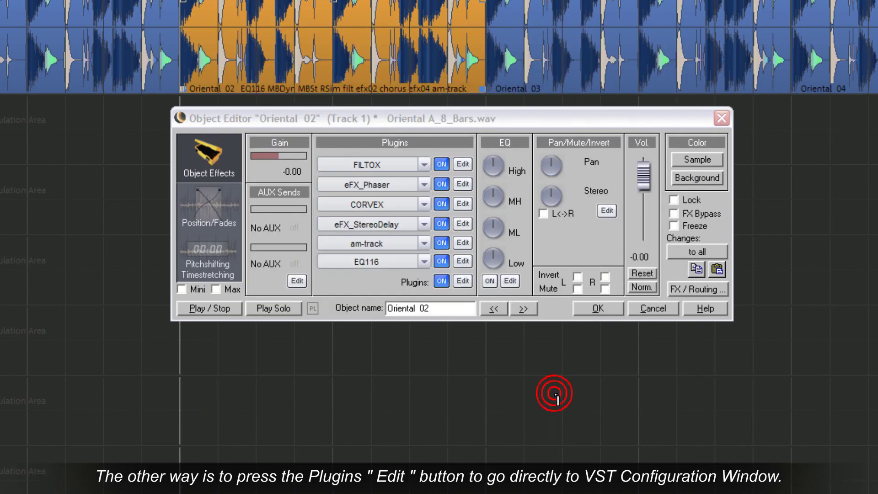
# Open the VST plug-in configuration directly from the Object Editor's plug-in section and switch to its Routing page.
pyautogui.click(462, 285)
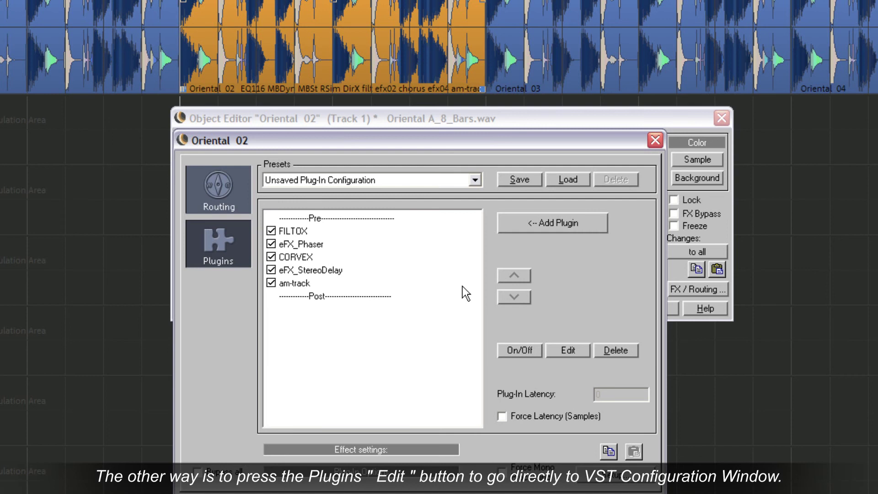
pyautogui.click(221, 200)
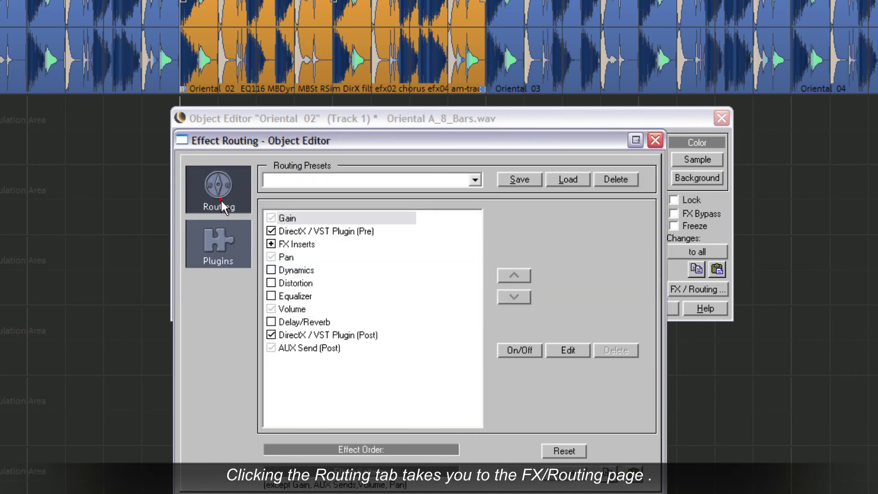